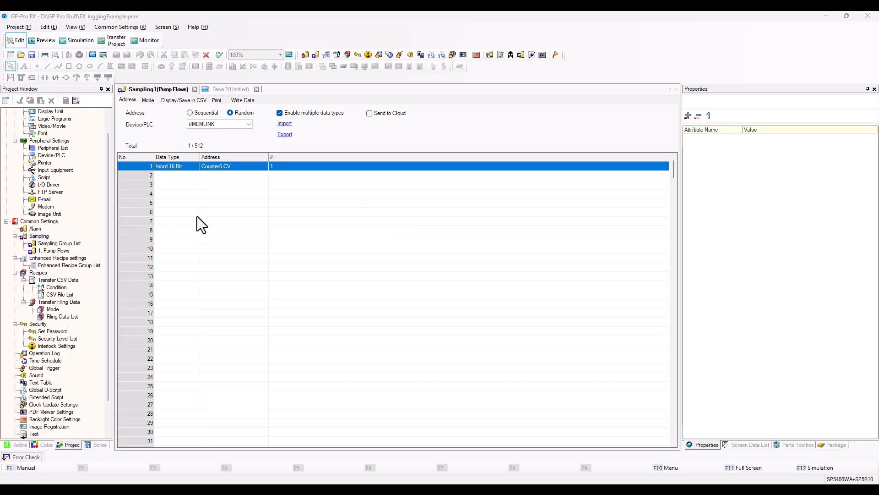
Widen the project tree pane and open the Sampling Group List from the Common Settings.
{"action": "left_click", "coordinate": [32, 235]}
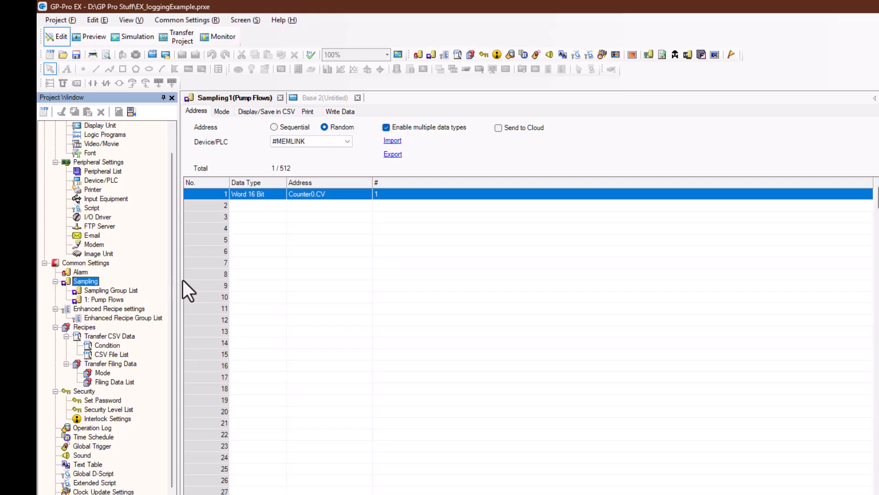
{"action": "left_click_drag", "start_coordinate": [177, 281], "coordinate": [215, 281]}
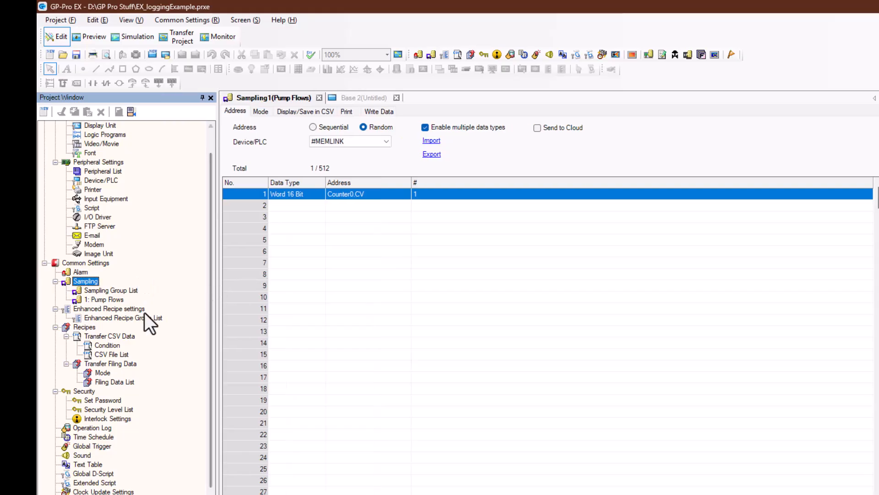
{"action": "double_click", "coordinate": [97, 292]}
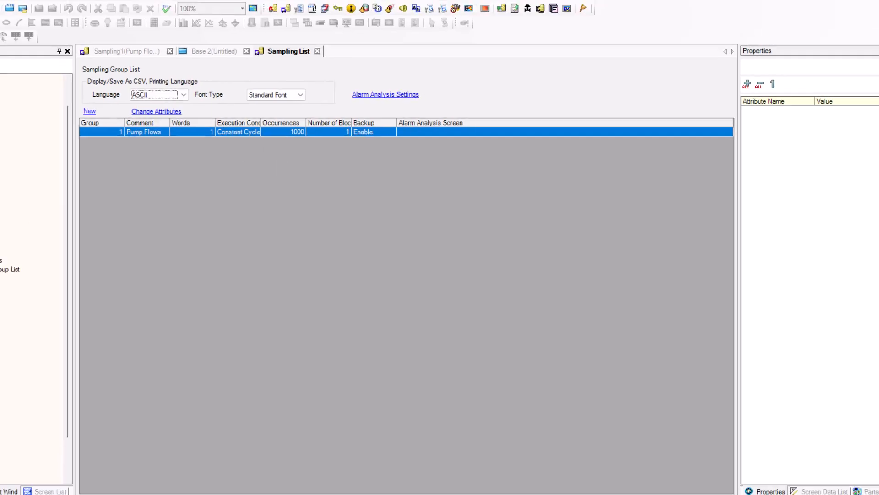
Open the Pump Flows sampling group and examine the data type and address of its sampled word.
{"action": "left_click", "coordinate": [57, 249]}
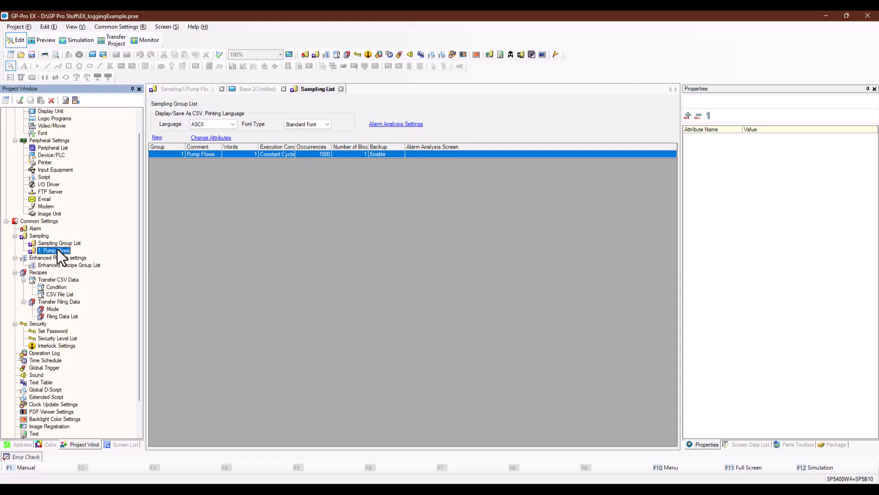
{"action": "double_click", "coordinate": [57, 249]}
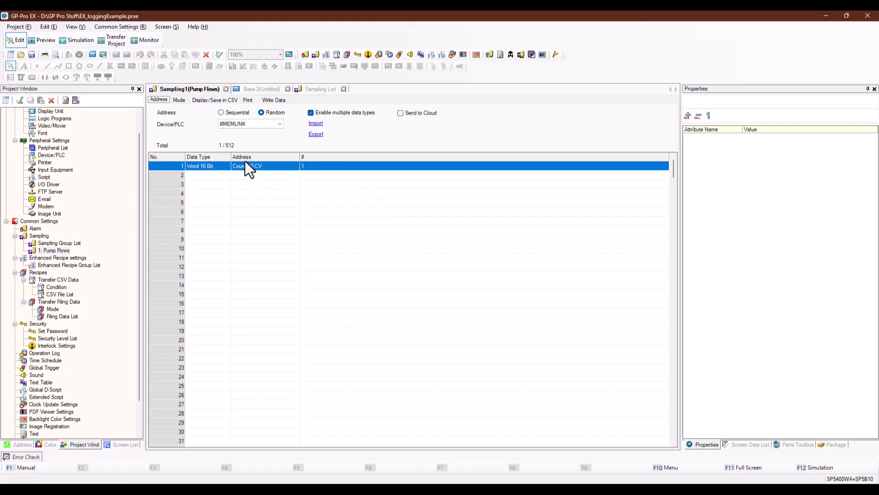
{"action": "left_click", "coordinate": [212, 172]}
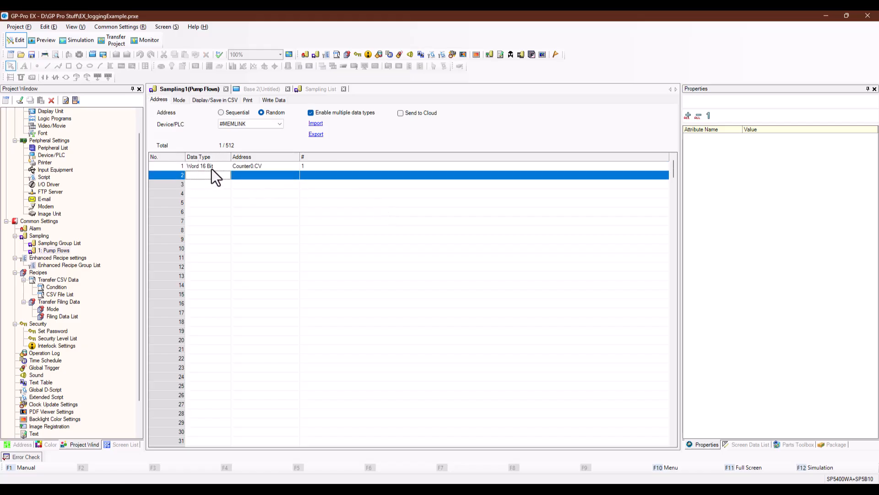
{"action": "left_click", "coordinate": [212, 169]}
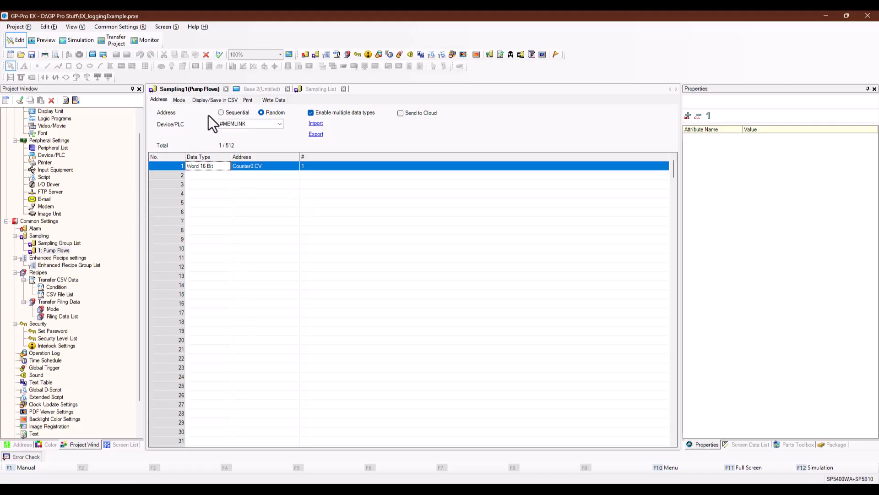
Open the Pump Flows group's sampling mode settings and choose Constant Cycle as the execution condition.
{"action": "left_click", "coordinate": [182, 102]}
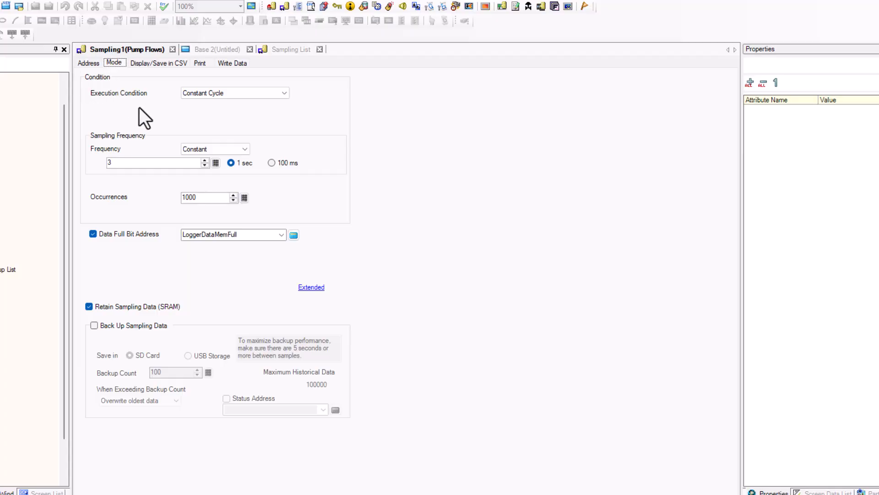
{"action": "left_click", "coordinate": [285, 94]}
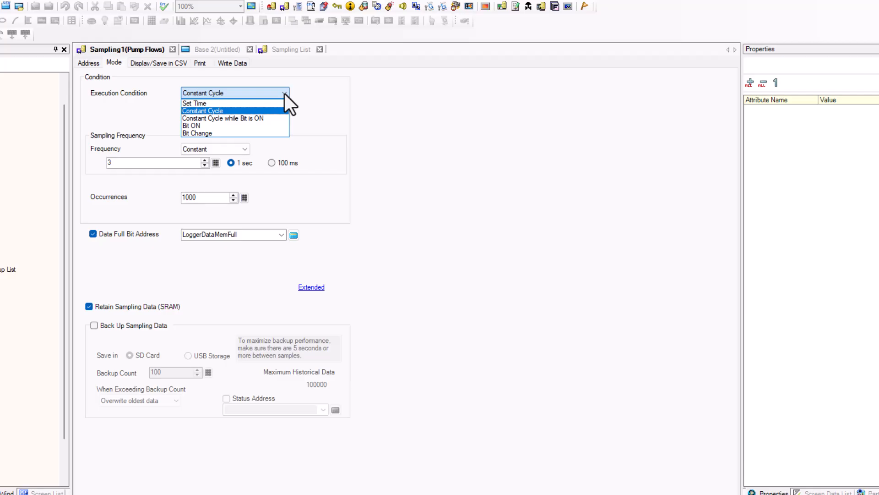
{"action": "left_click", "coordinate": [268, 110]}
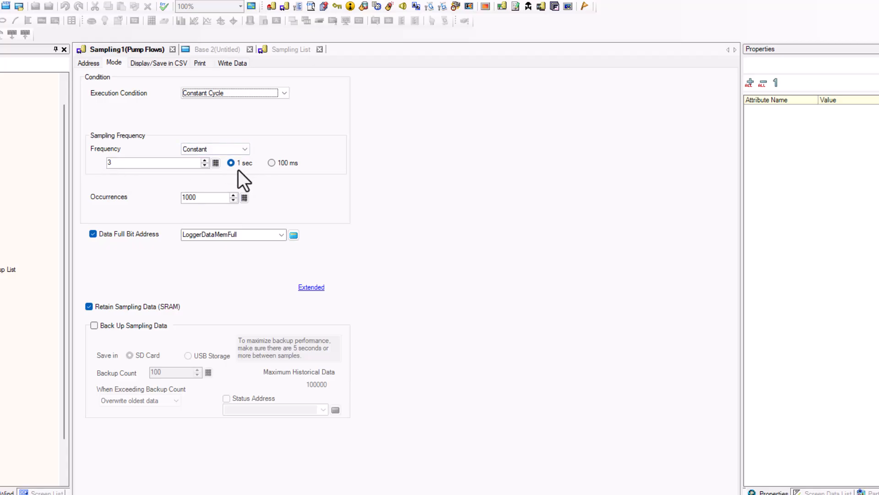
Try the Set Time, Constant Cycle while Bit is ON, Bit ON and Bit Change execution conditions in turn to examine their options.
{"action": "left_click", "coordinate": [285, 92]}
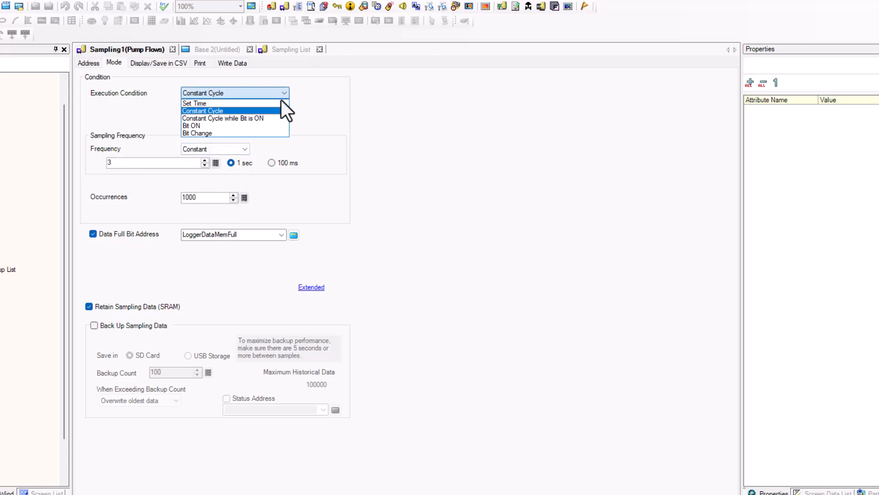
{"action": "left_click", "coordinate": [280, 101]}
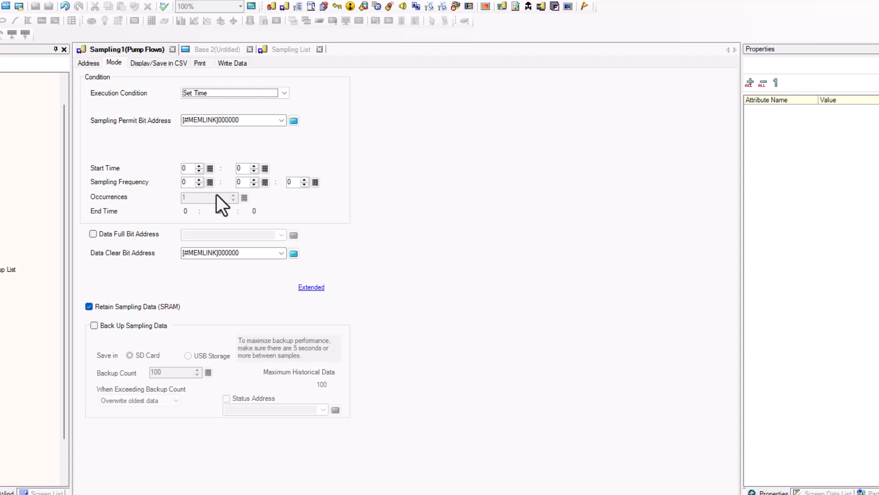
{"action": "left_click", "coordinate": [284, 94]}
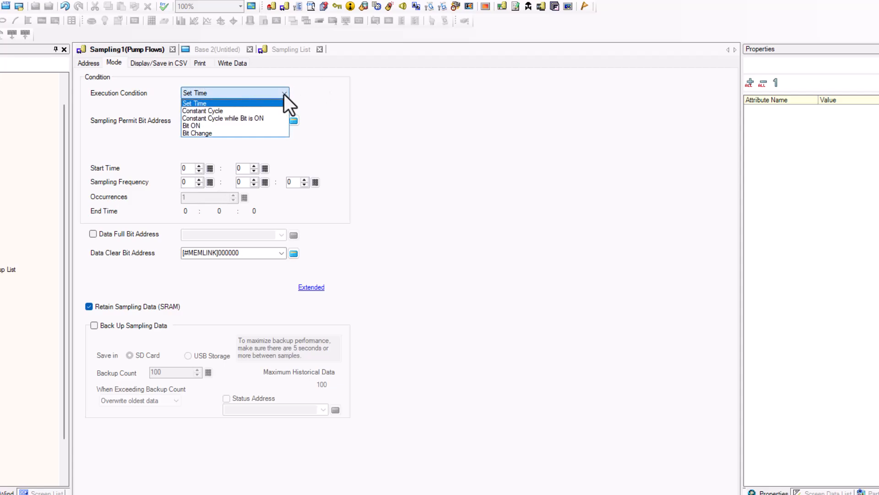
{"action": "left_click", "coordinate": [271, 118]}
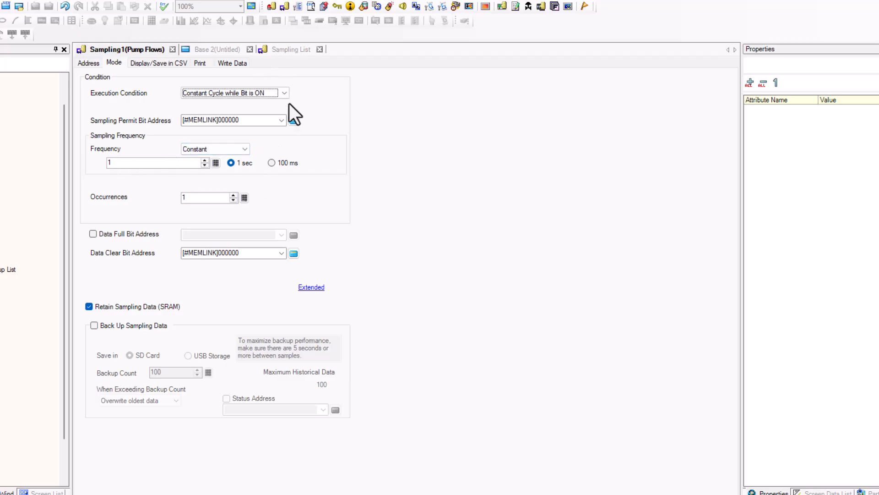
{"action": "left_click", "coordinate": [283, 92]}
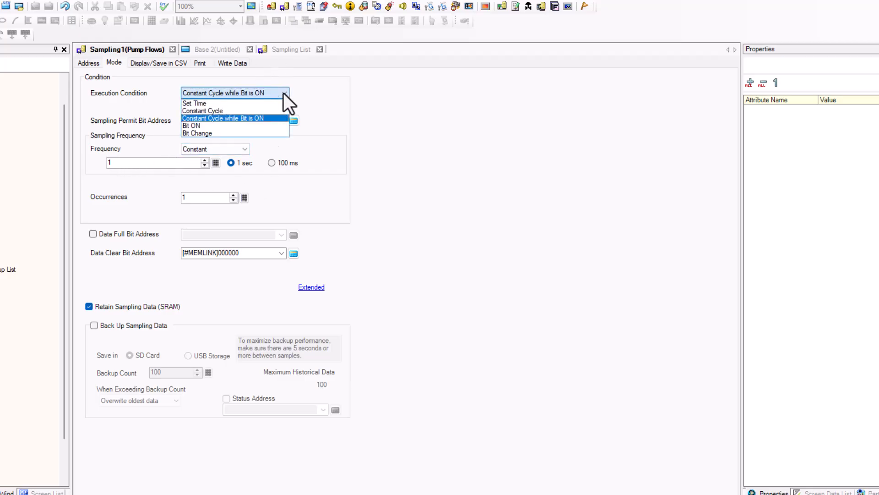
{"action": "left_click", "coordinate": [272, 125]}
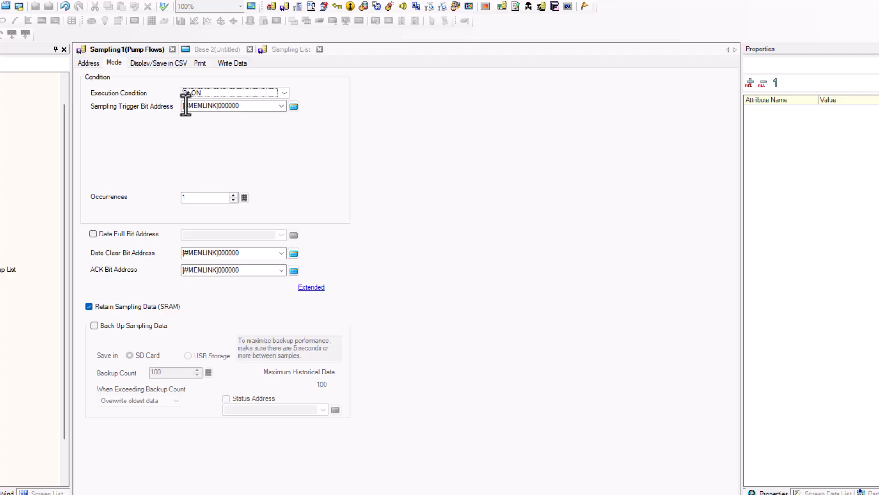
{"action": "left_click", "coordinate": [284, 93]}
{"action": "left_click", "coordinate": [269, 132]}
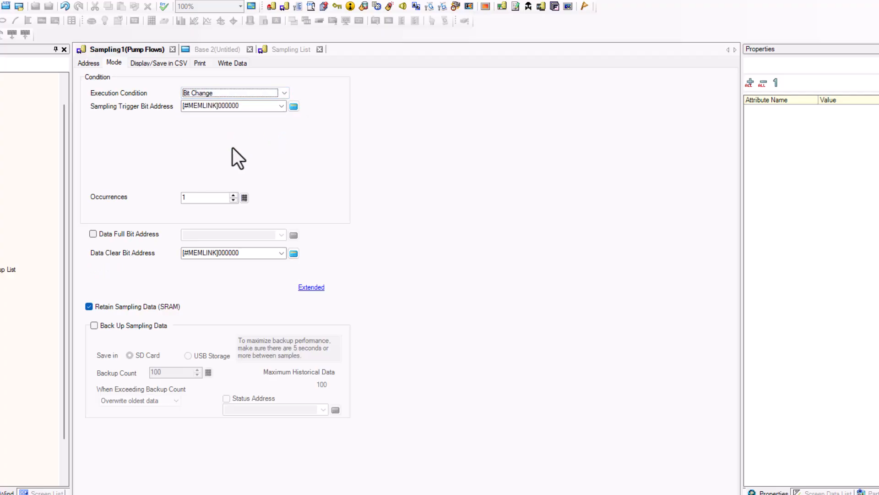
Configure Constant Cycle sampling every 3 seconds with 1000 occurrences and enable the Data Full Bit Address.
{"action": "left_click", "coordinate": [284, 93]}
{"action": "left_click", "coordinate": [277, 112]}
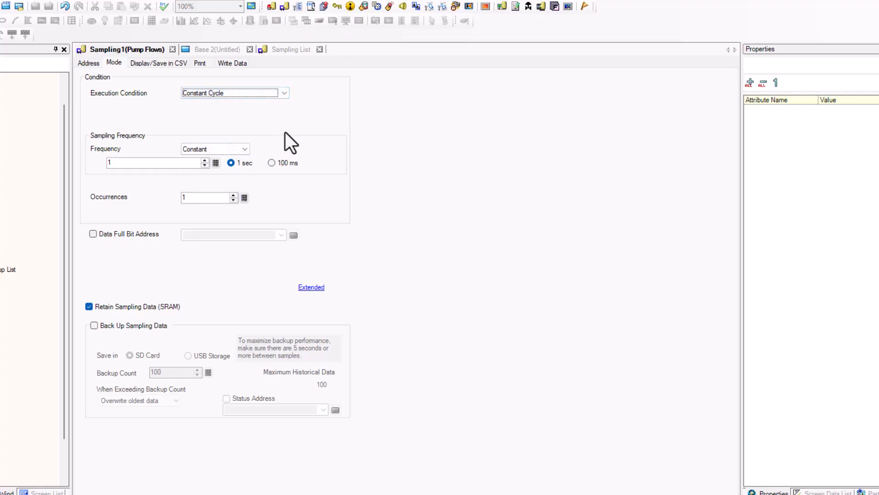
{"action": "left_click", "coordinate": [205, 160]}
{"action": "type", "text": "000"}
{"action": "left_click", "coordinate": [93, 234]}
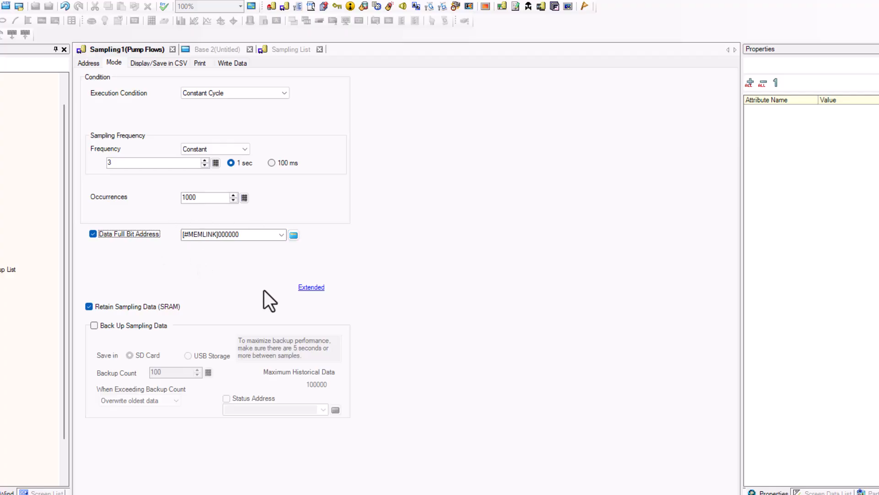
Accept the extended settings with Add Time Data enabled, and enable backup of the sampling data to the SD card.
{"action": "left_click", "coordinate": [314, 287]}
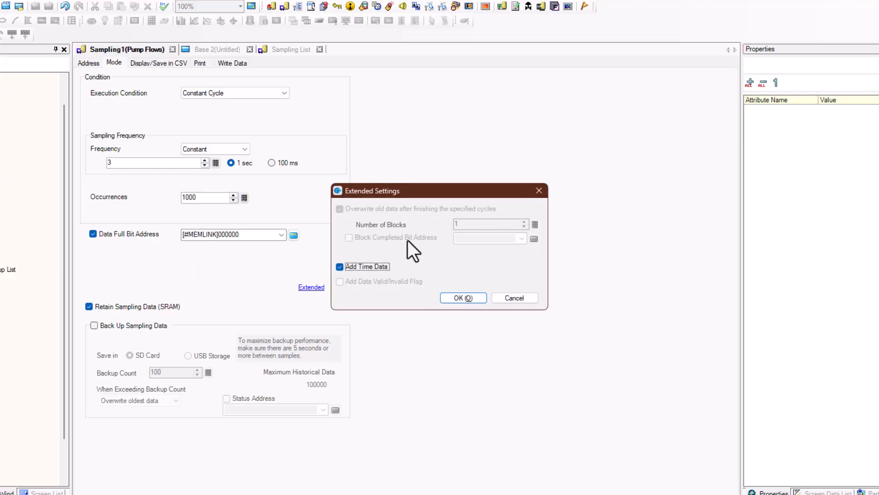
{"action": "left_click_drag", "start_coordinate": [437, 191], "coordinate": [383, 156]}
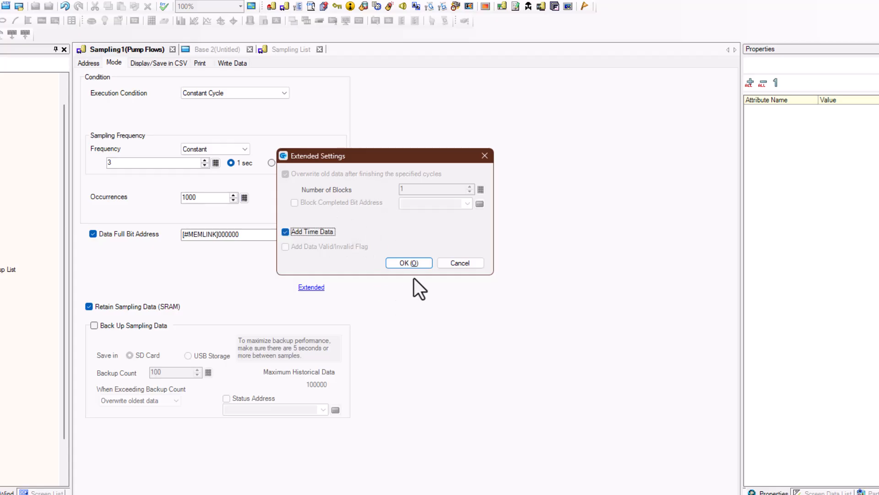
{"action": "left_click", "coordinate": [413, 265]}
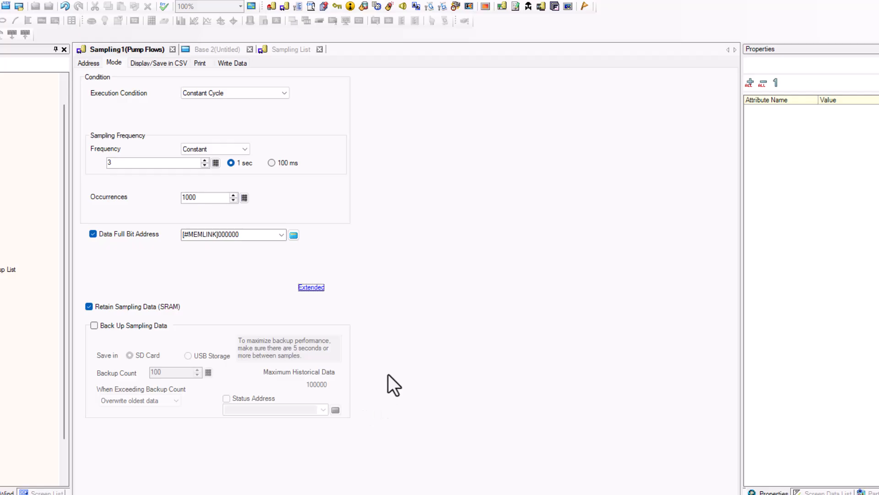
{"action": "left_click", "coordinate": [95, 326]}
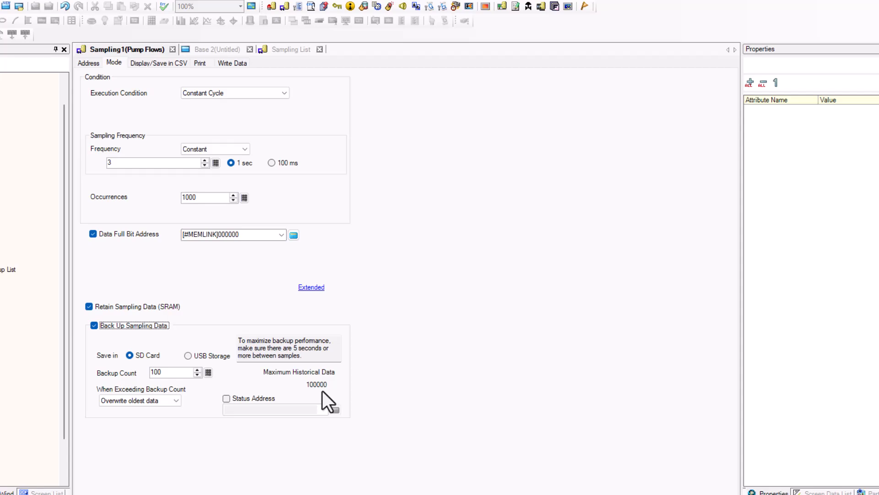
Examine the group's settings for displaying and saving data in CSV, including the Date column's style details.
{"action": "left_click", "coordinate": [158, 64]}
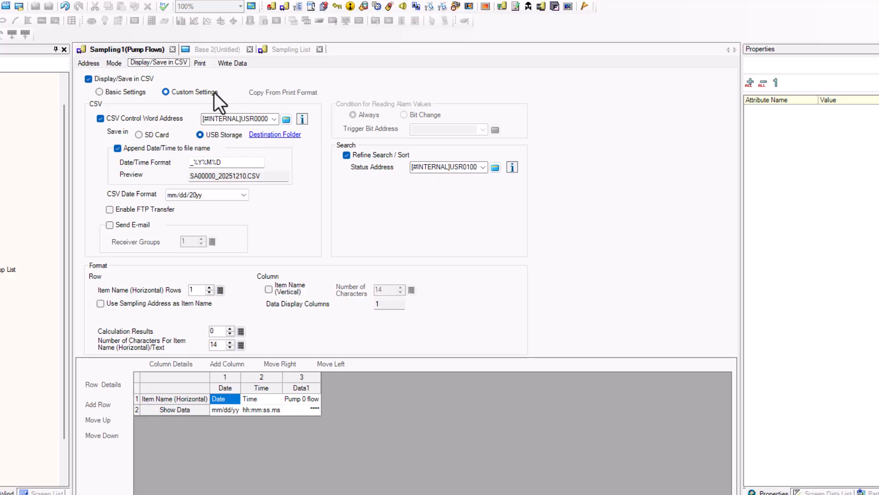
{"action": "mouse_move", "coordinate": [305, 120]}
{"action": "left_click", "coordinate": [226, 375]}
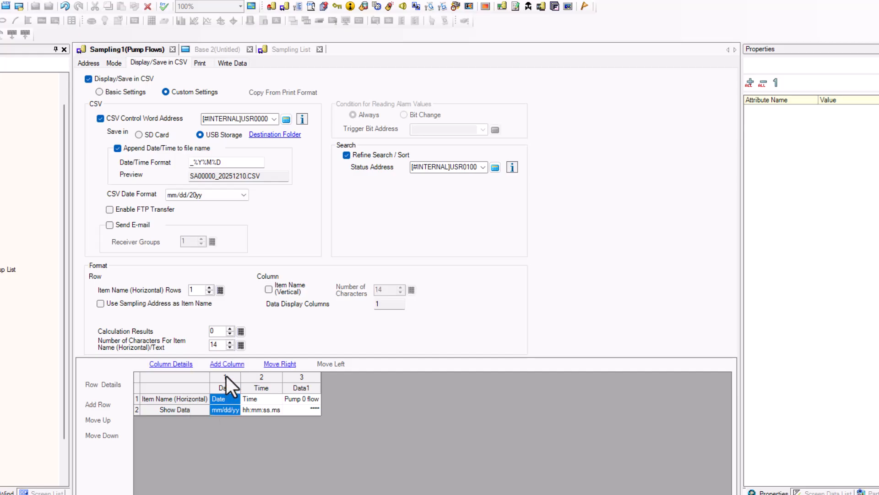
{"action": "left_click", "coordinate": [170, 365]}
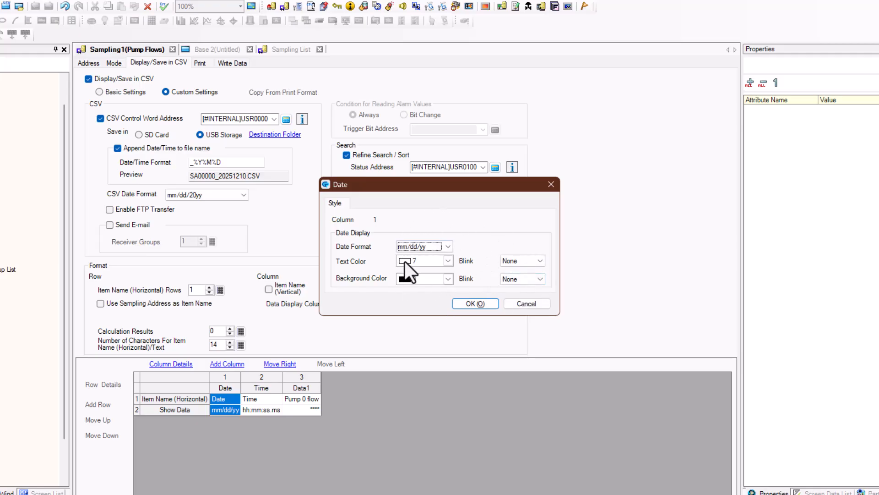
{"action": "left_click", "coordinate": [474, 304]}
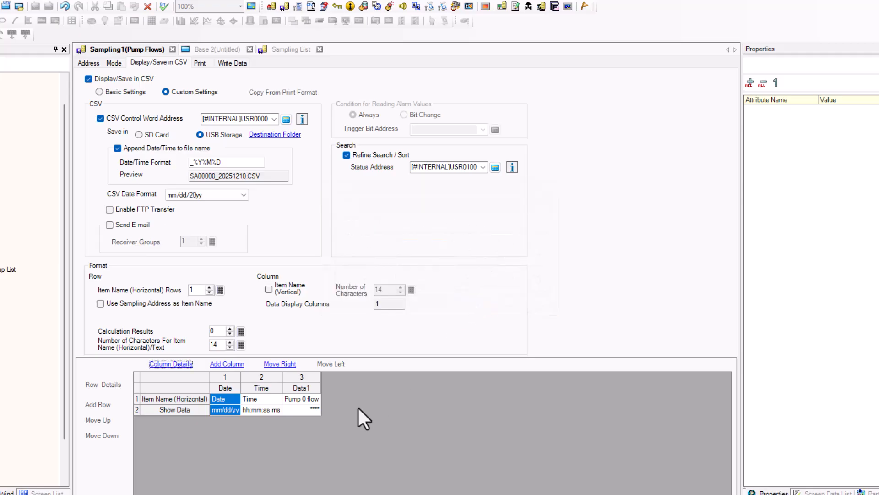
Review the column details of the Time and Data1 columns in the CSV format table.
{"action": "left_click", "coordinate": [268, 377]}
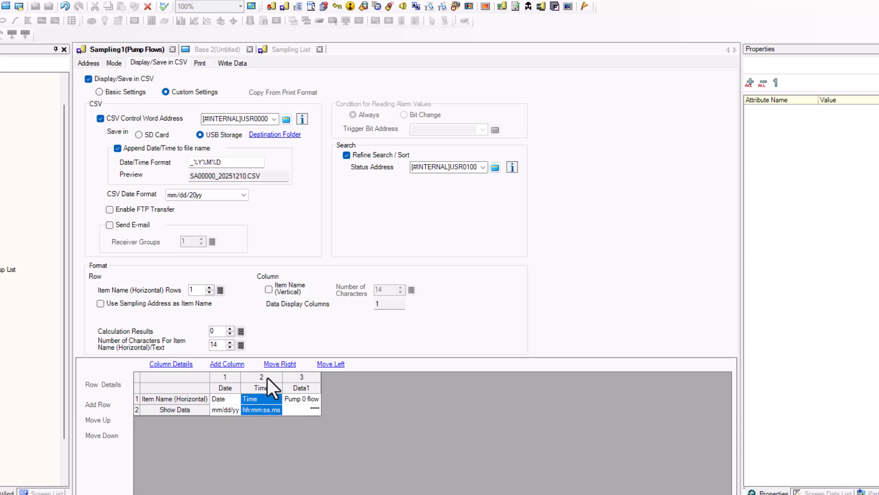
{"action": "left_click", "coordinate": [170, 364]}
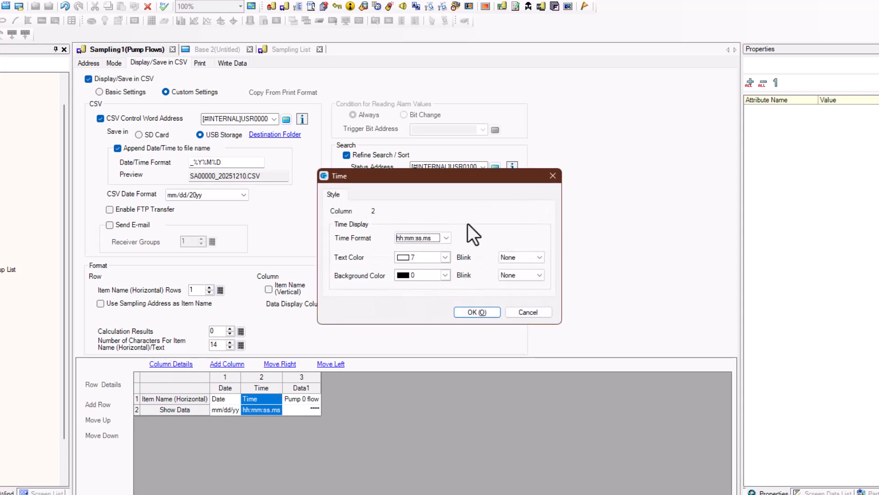
{"action": "left_click", "coordinate": [477, 311]}
{"action": "left_click", "coordinate": [303, 387]}
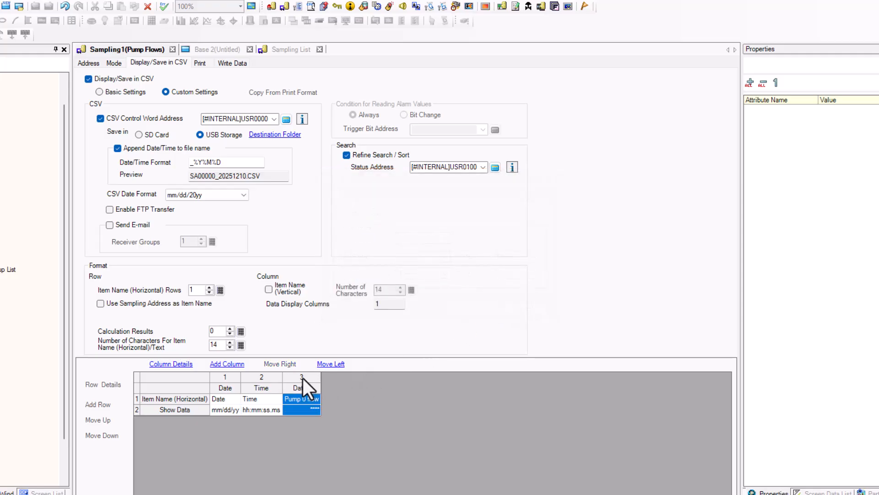
{"action": "left_click", "coordinate": [180, 364]}
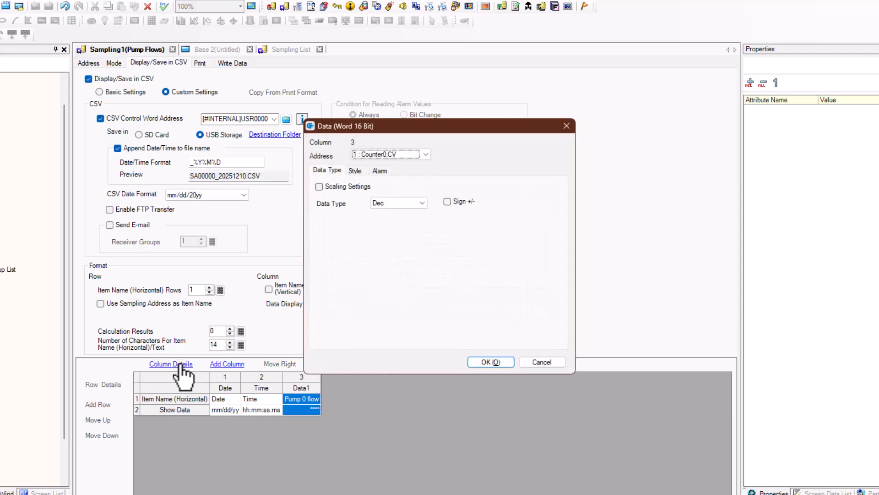
{"action": "left_click", "coordinate": [487, 363]}
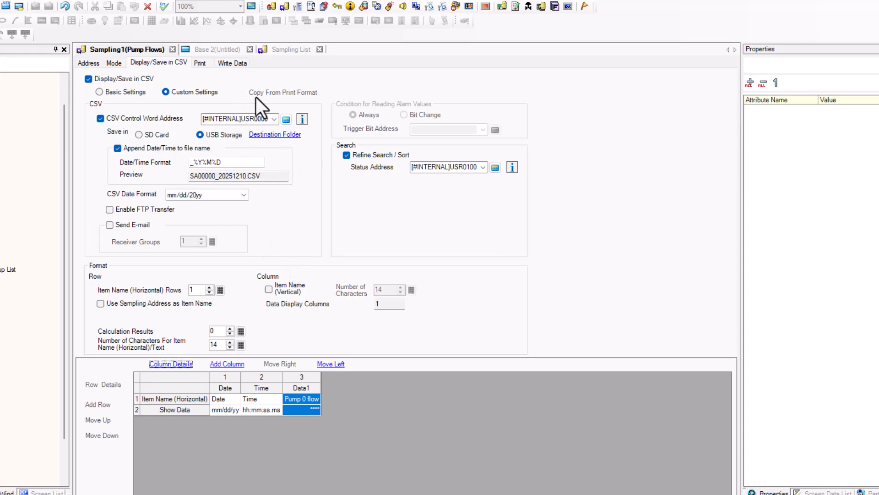
Look through the group's print, write data, CSV and address settings, finishing on the write data settings.
{"action": "left_click", "coordinate": [202, 63]}
{"action": "left_click", "coordinate": [233, 63]}
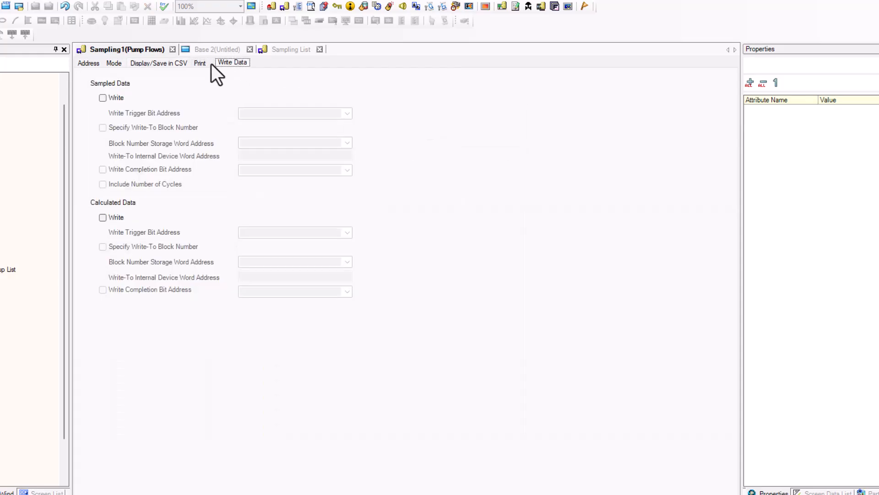
{"action": "left_click", "coordinate": [157, 63]}
{"action": "left_click", "coordinate": [90, 61]}
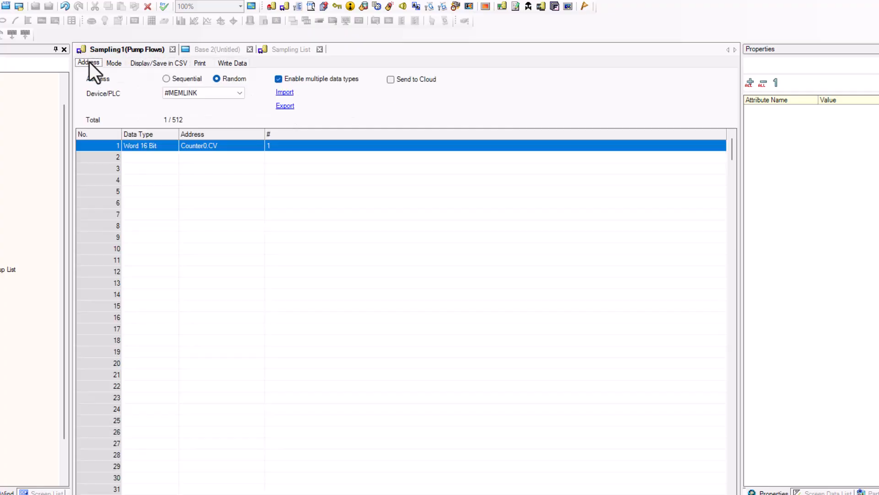
{"action": "left_click", "coordinate": [235, 64]}
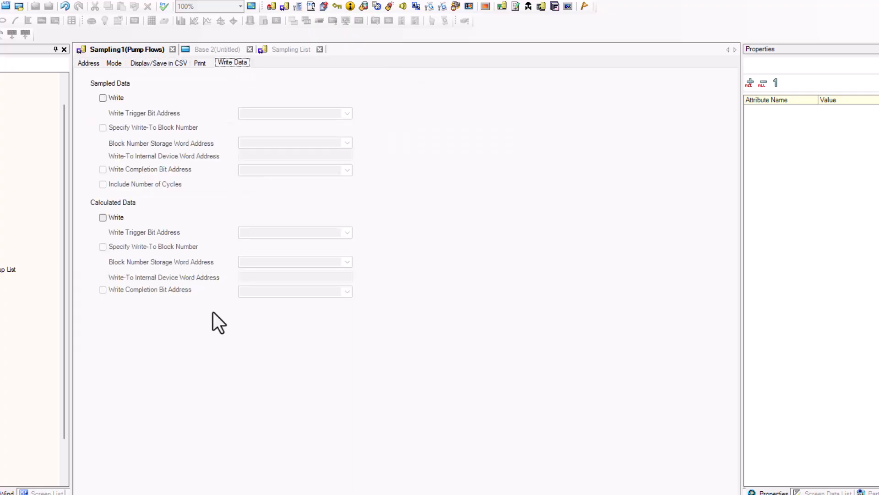
Create a new sampling group numbered 2 with the comment Pump 2.
{"action": "left_click", "coordinate": [93, 63]}
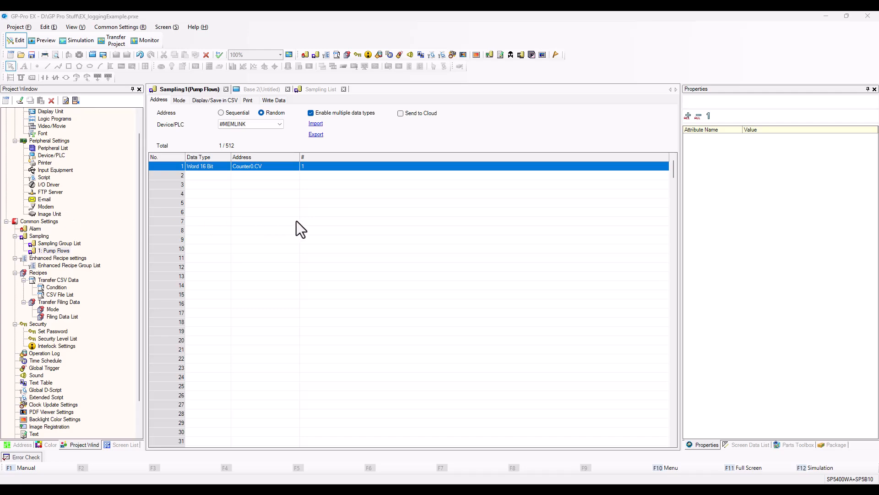
{"action": "left_click", "coordinate": [52, 242]}
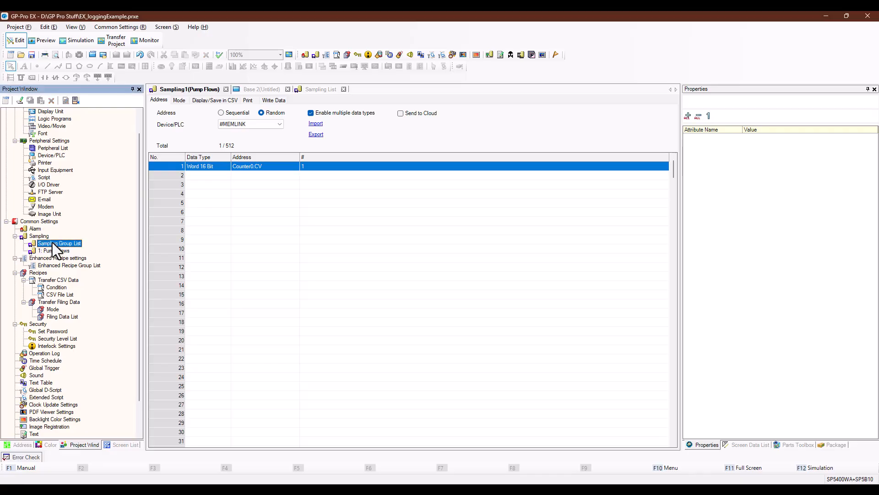
{"action": "right_click", "coordinate": [52, 242]}
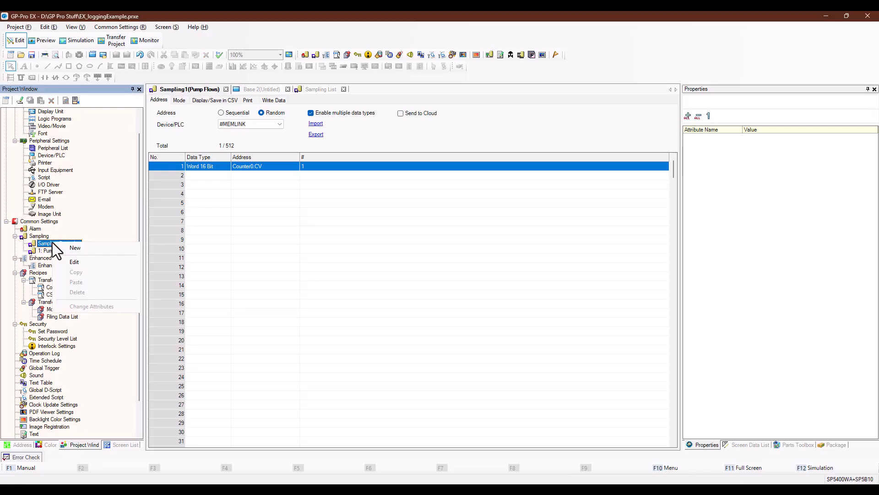
{"action": "left_click", "coordinate": [40, 237]}
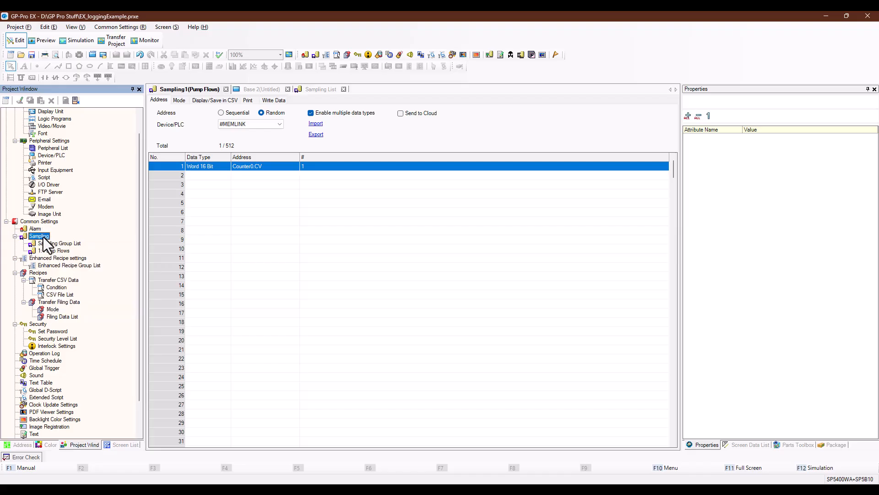
{"action": "right_click", "coordinate": [43, 237]}
{"action": "left_click", "coordinate": [71, 243]}
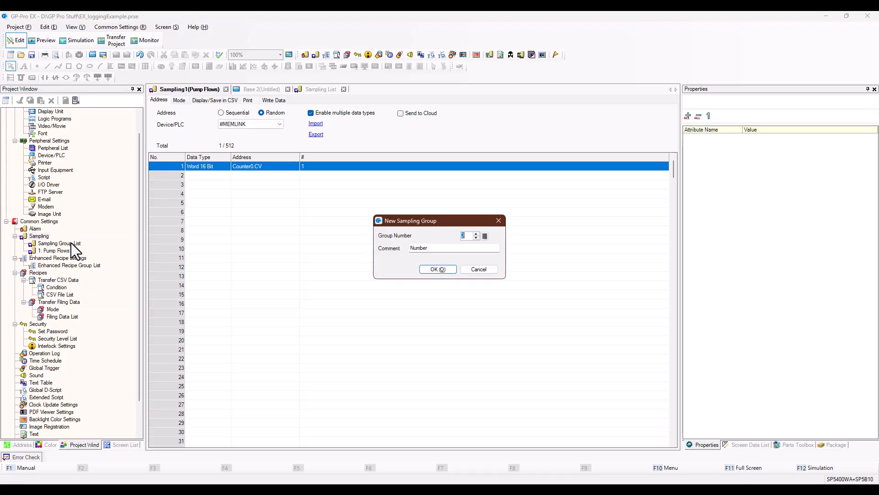
{"action": "key", "text": "Tab"}
{"action": "type", "text": "Pump 2"}
{"action": "left_click", "coordinate": [444, 269]}
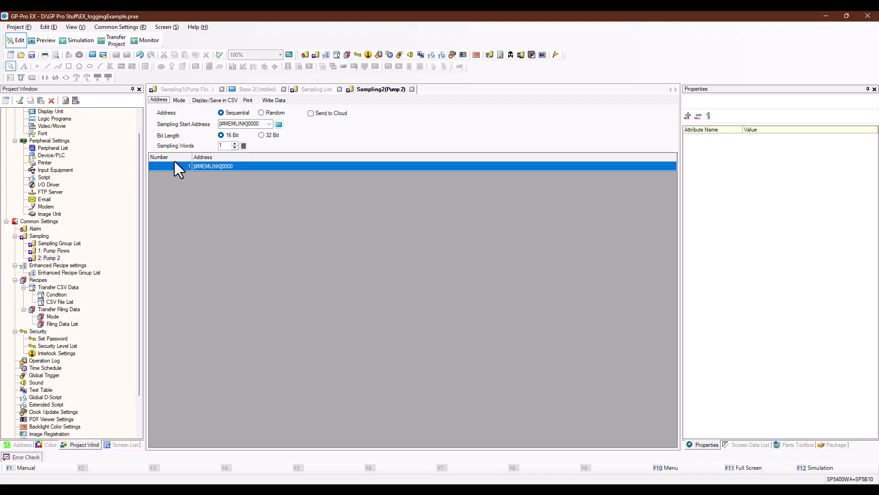
Switch the Pump 2 group to random addressing and set its first address to Counter0.CV.
{"action": "left_click", "coordinate": [262, 112]}
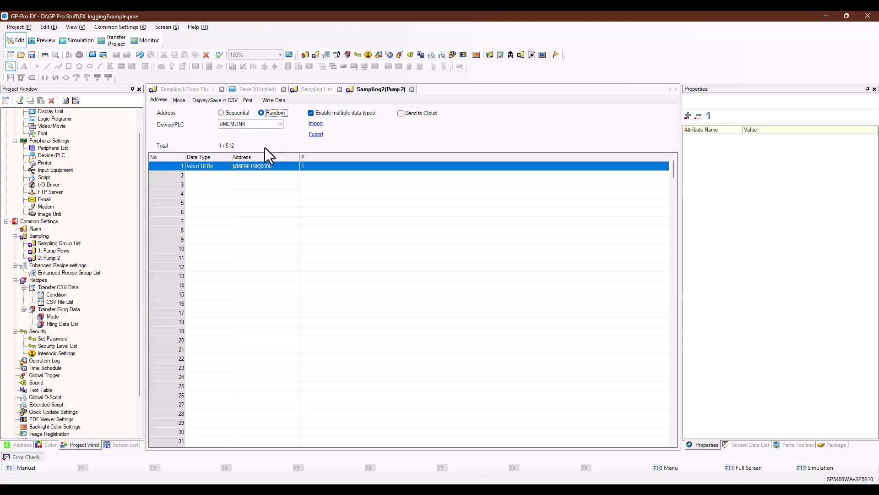
{"action": "left_click", "coordinate": [293, 167]}
{"action": "left_click", "coordinate": [292, 166]}
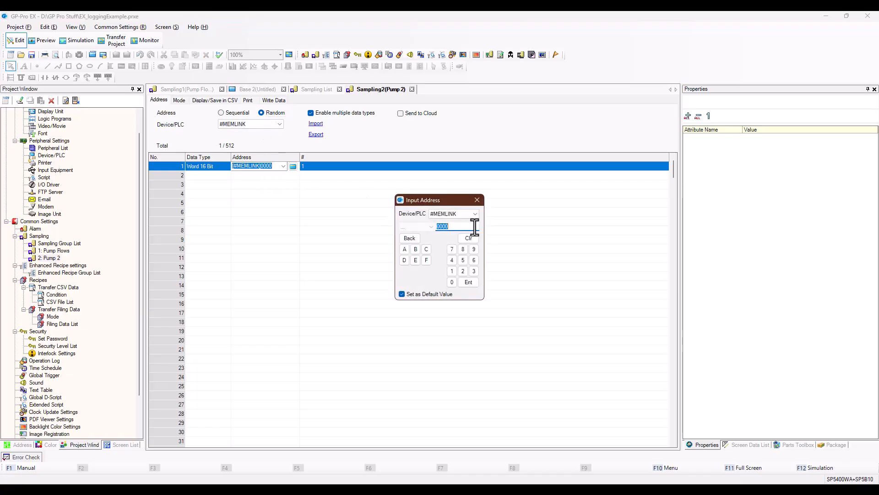
{"action": "left_click", "coordinate": [477, 199]}
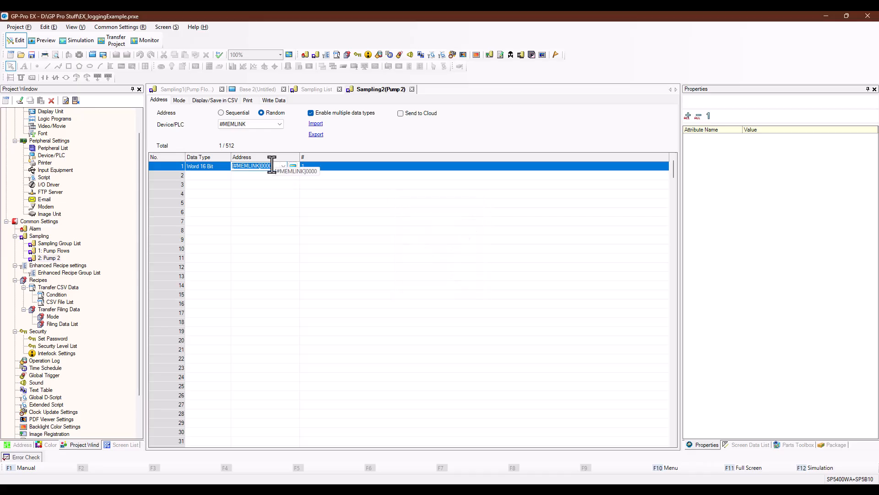
{"action": "type", "text": "Cont"}
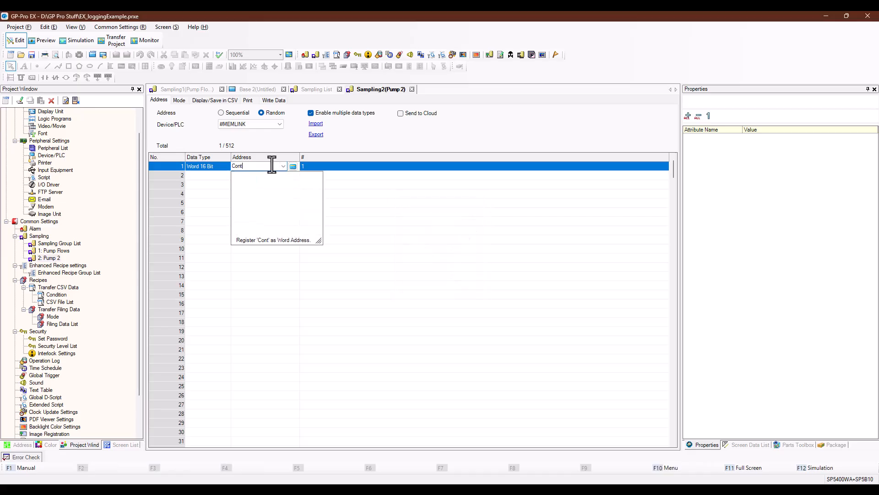
{"action": "key", "text": "BackSpace"}
{"action": "key", "text": "BackSpace"}
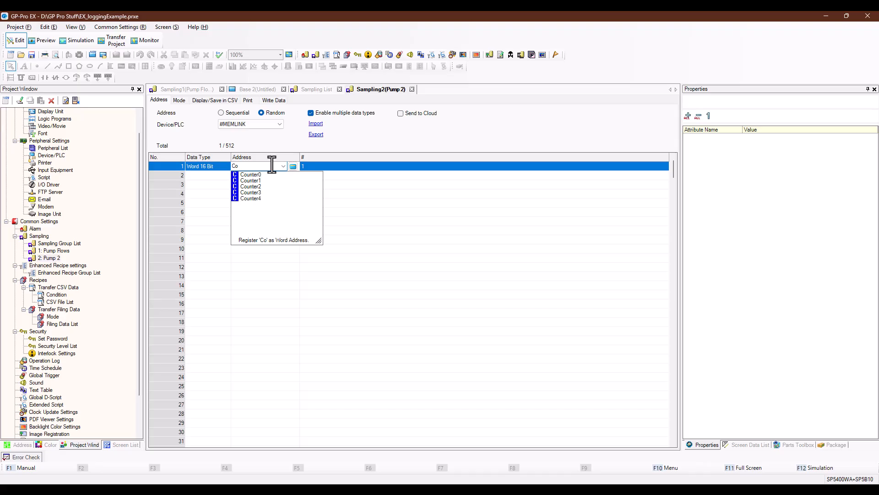
{"action": "left_click", "coordinate": [271, 175]}
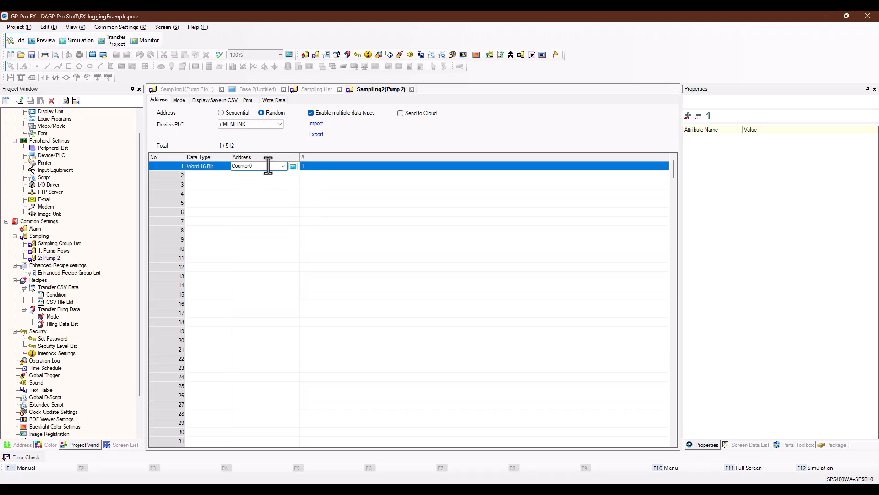
{"action": "type", "text": ".CV"}
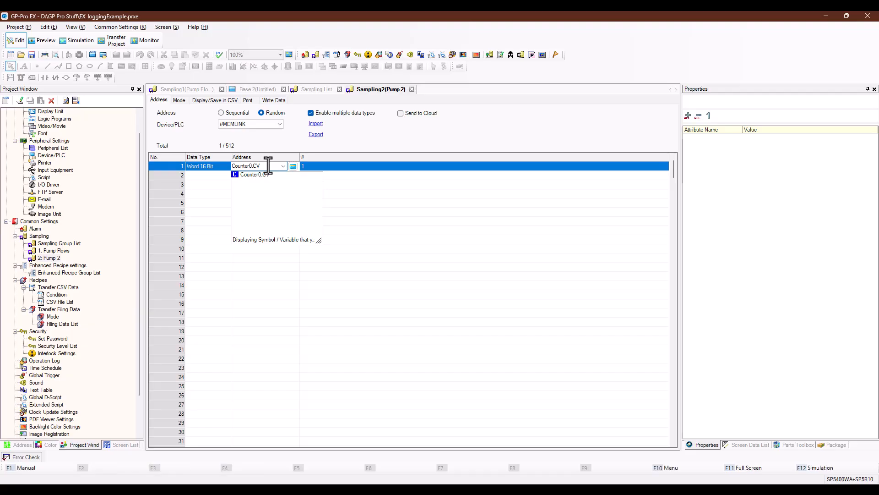
{"action": "key", "text": "Return"}
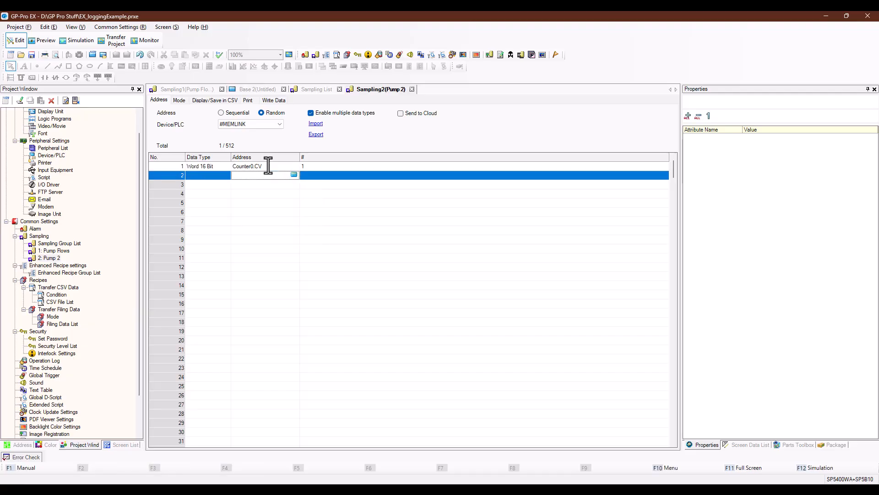
Set Pump 2 sampling to Constant Cycle every 3 seconds with 1000 occurrences, and enable Display/Save in CSV.
{"action": "left_click", "coordinate": [179, 101]}
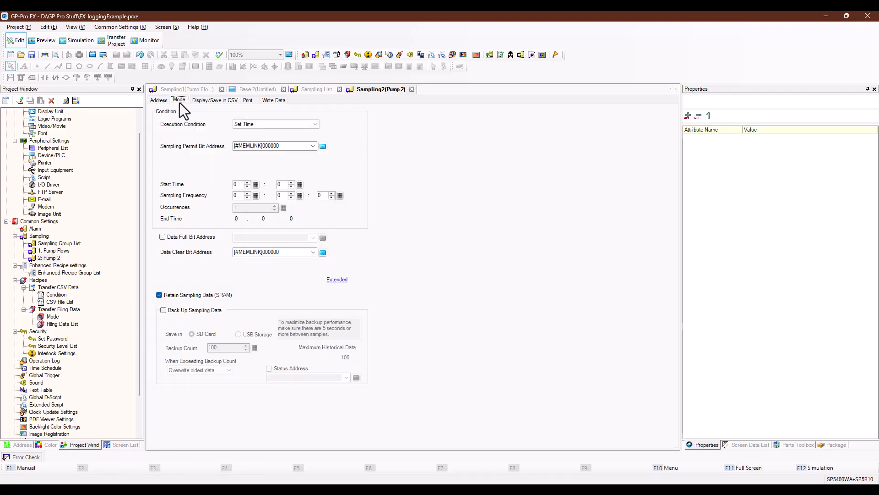
{"action": "left_click", "coordinate": [314, 123]}
{"action": "left_click", "coordinate": [296, 137]}
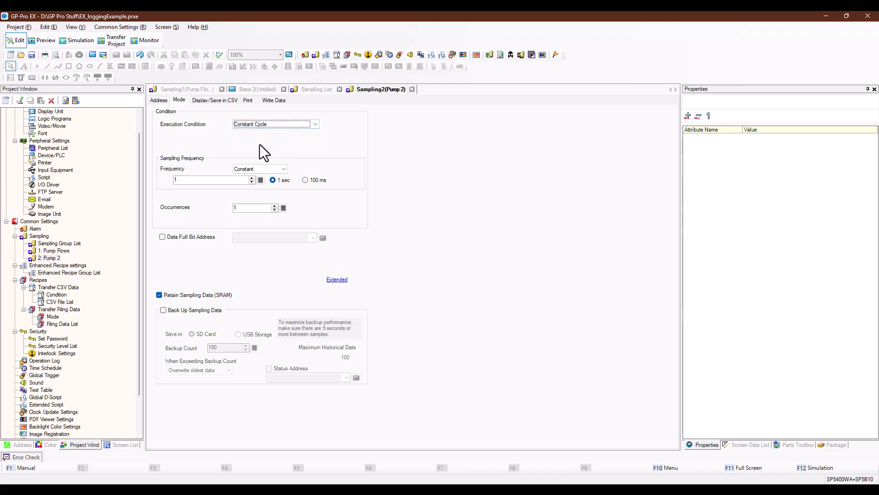
{"action": "left_click", "coordinate": [251, 178]}
{"action": "left_click", "coordinate": [251, 178]}
{"action": "left_click", "coordinate": [261, 208]}
{"action": "type", "text": "000"}
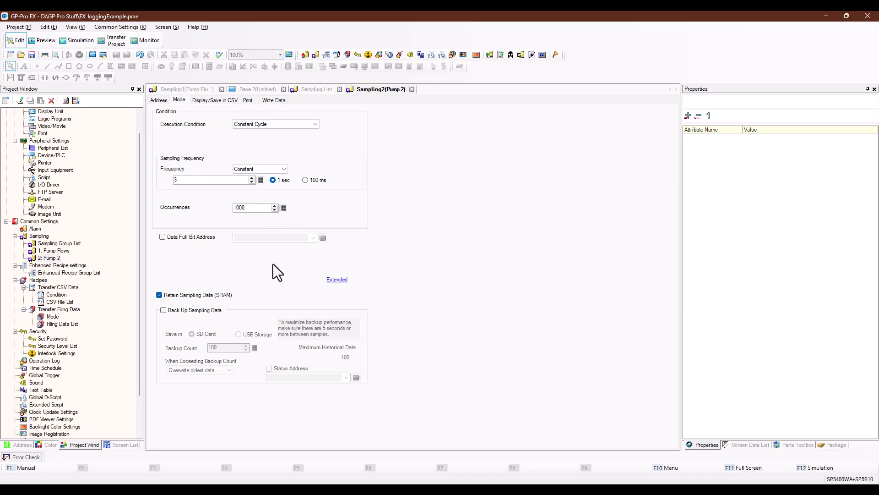
{"action": "left_click", "coordinate": [214, 100]}
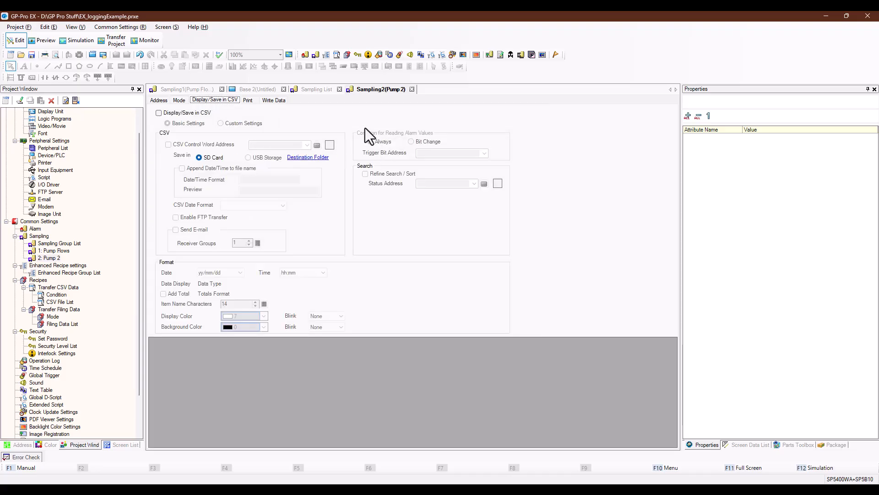
{"action": "left_click", "coordinate": [159, 113]}
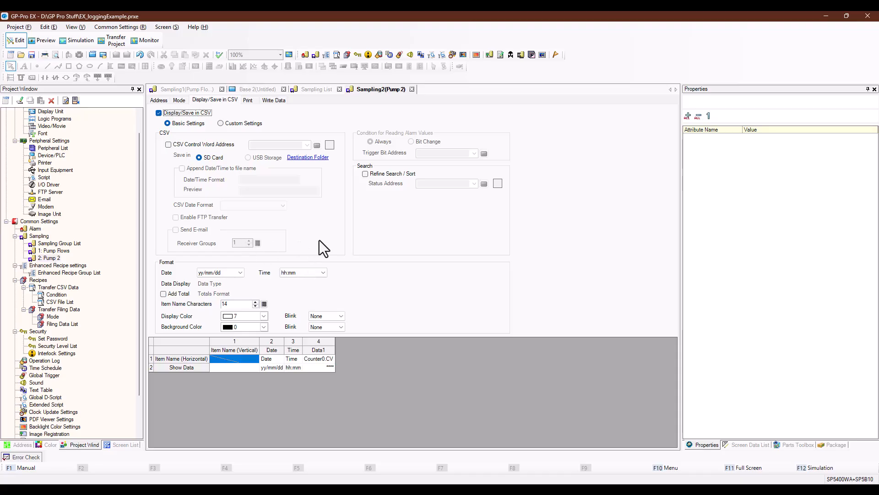
Review the Pump Flows group's address and CSV settings alongside the sampling data table on the Base 2 screen.
{"action": "left_click", "coordinate": [257, 89]}
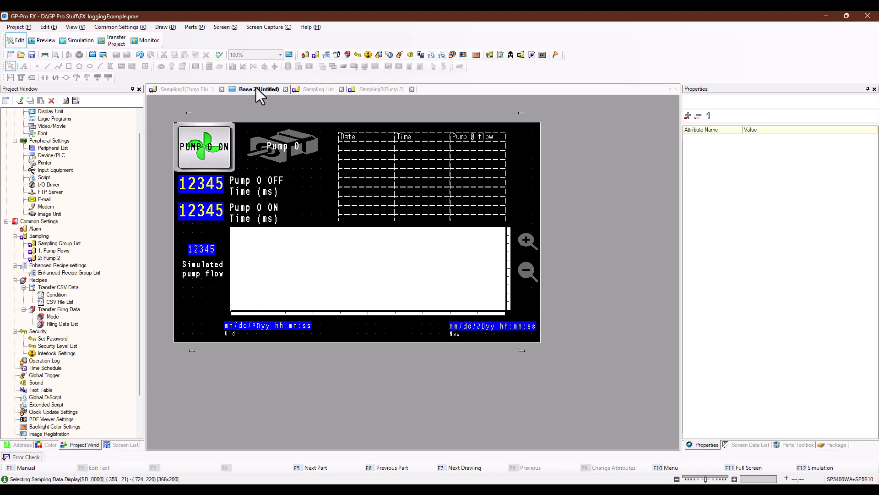
{"action": "left_click", "coordinate": [190, 90]}
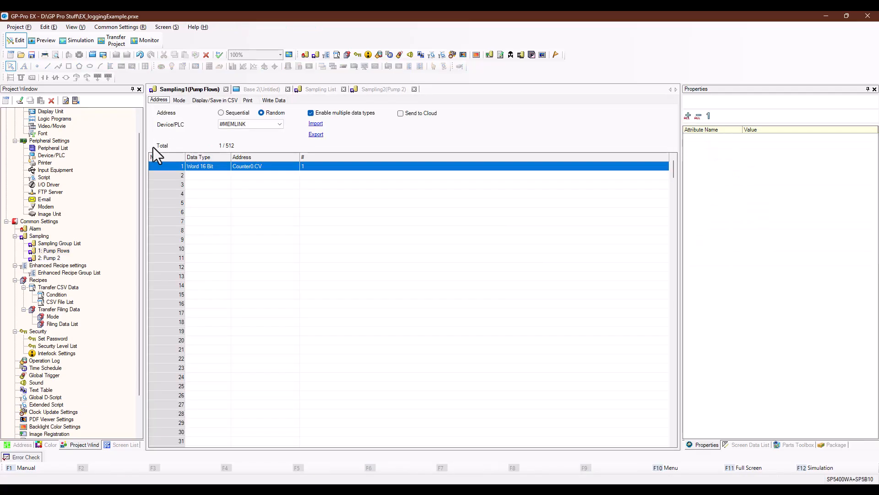
{"action": "left_click", "coordinate": [59, 251]}
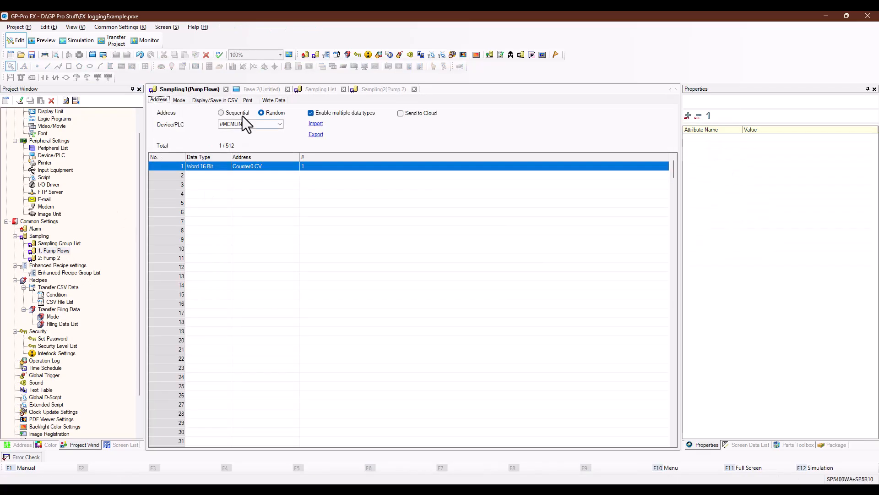
{"action": "left_click", "coordinate": [215, 100]}
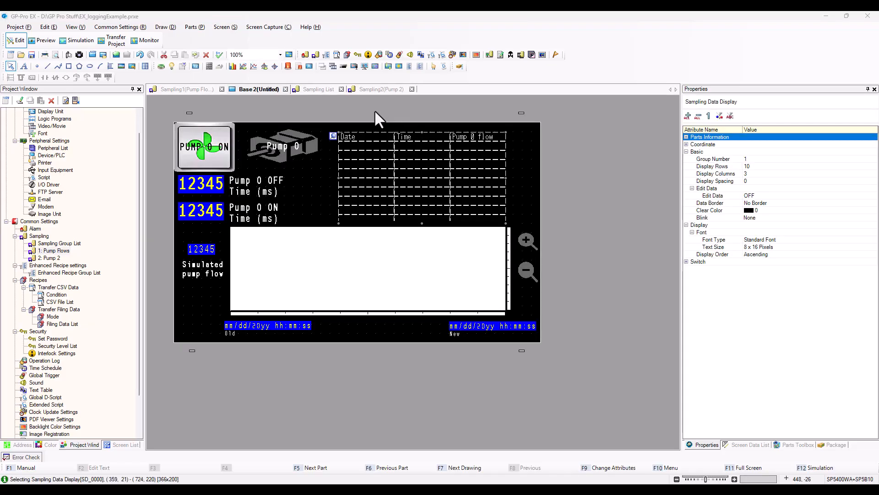
{"action": "left_click", "coordinate": [441, 158]}
{"action": "left_click", "coordinate": [419, 180]}
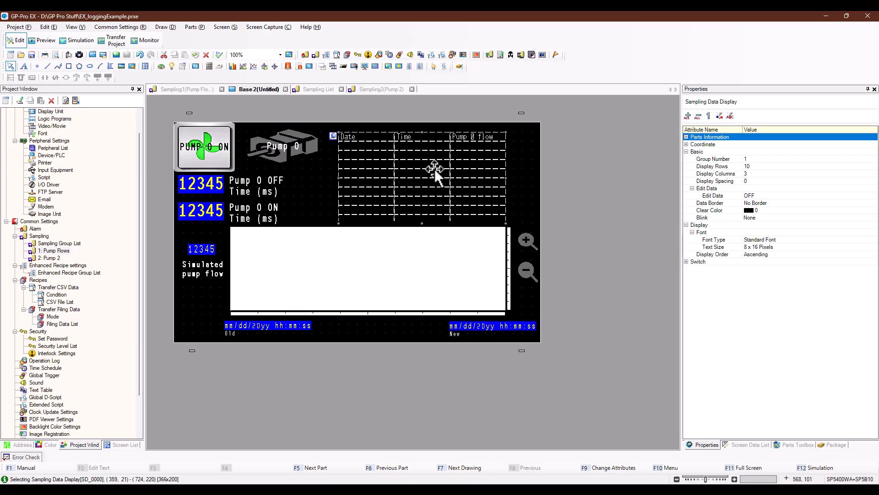
Place a trial Sampling Data Display part on the Base 2 screen and delete it again.
{"action": "left_click", "coordinate": [194, 27]}
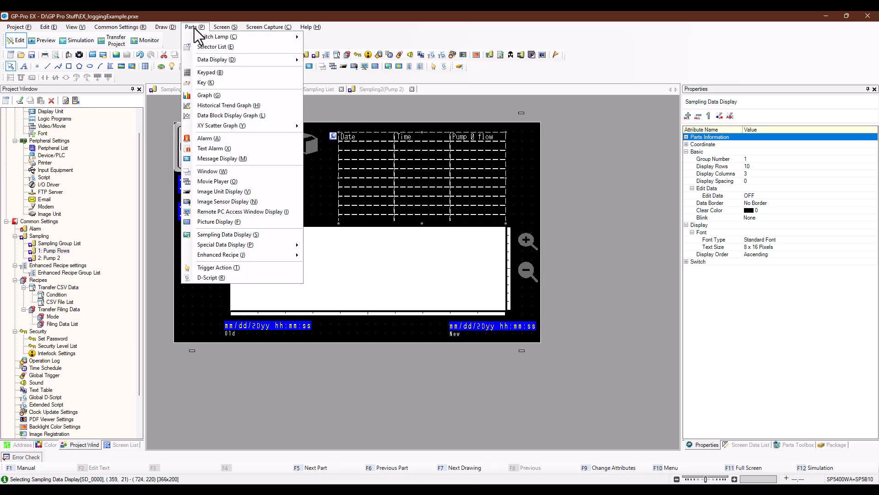
{"action": "left_click", "coordinate": [224, 235]}
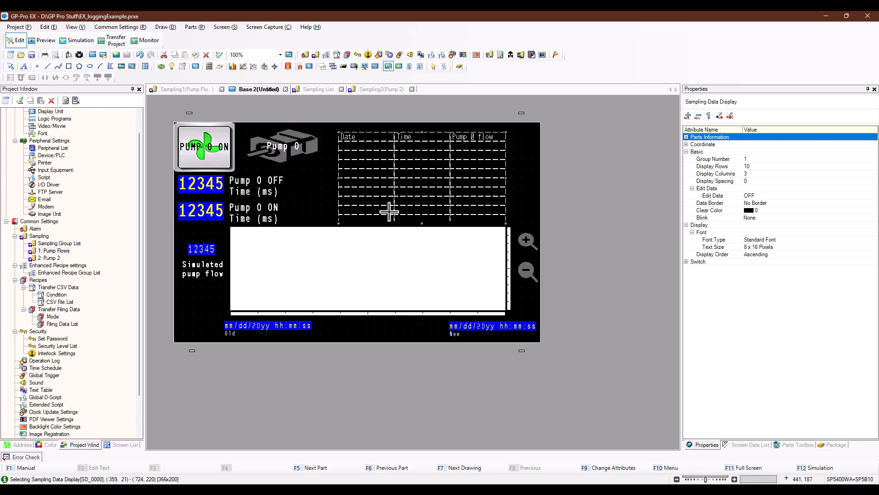
{"action": "left_click", "coordinate": [405, 222]}
{"action": "left_click", "coordinate": [442, 263]}
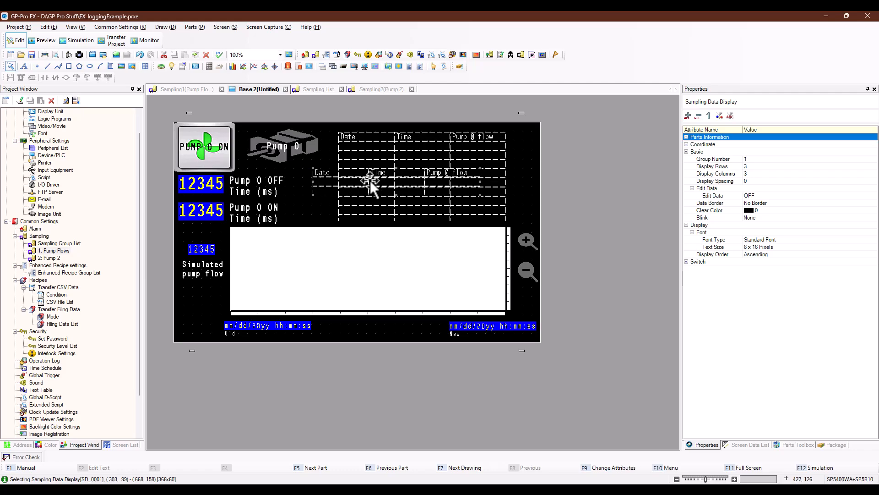
{"action": "key", "text": "Delete"}
Check the basic settings of the existing Sampling Data Display and the graph settings of the Historical Trend Graph.
{"action": "double_click", "coordinate": [370, 180]}
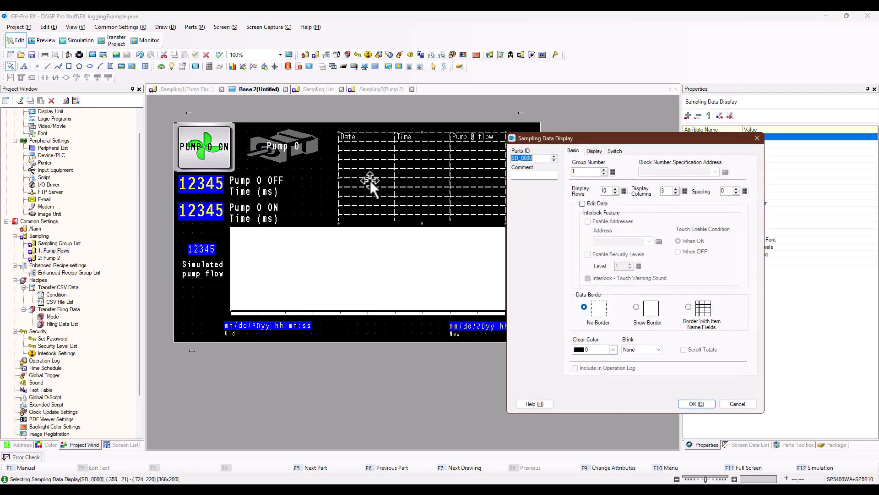
{"action": "left_click_drag", "start_coordinate": [631, 140], "coordinate": [515, 121]}
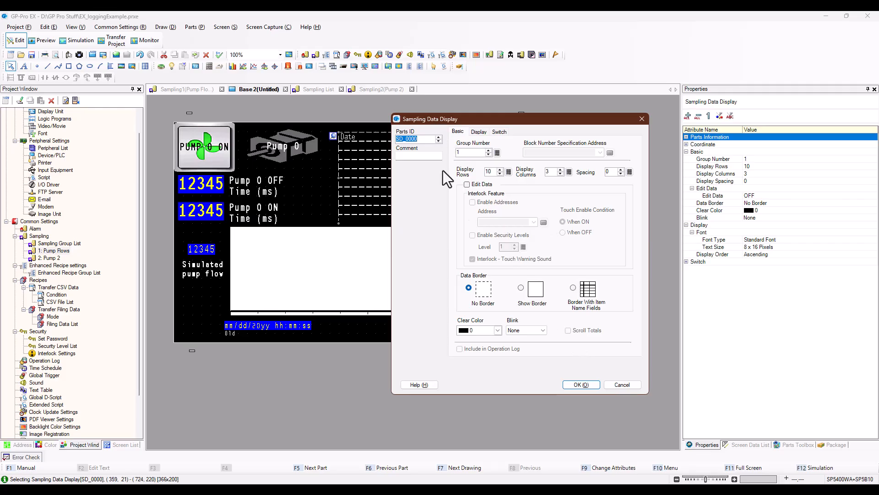
{"action": "left_click", "coordinate": [580, 384]}
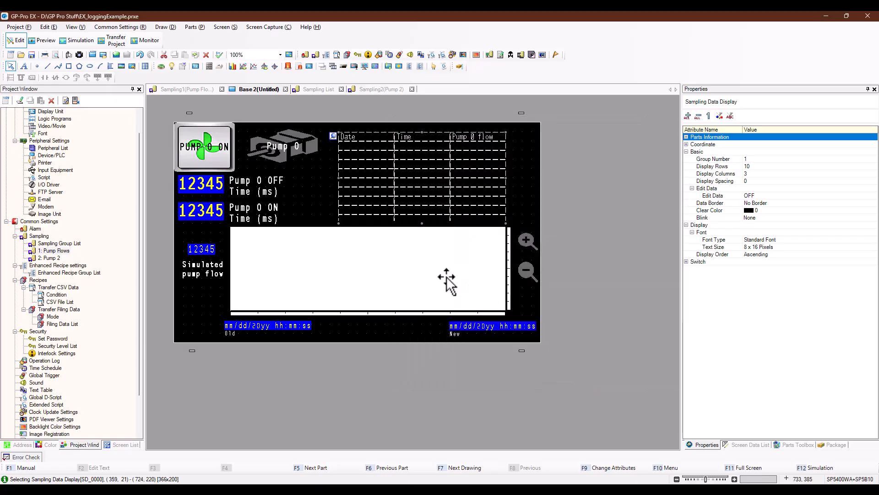
{"action": "double_click", "coordinate": [447, 281]}
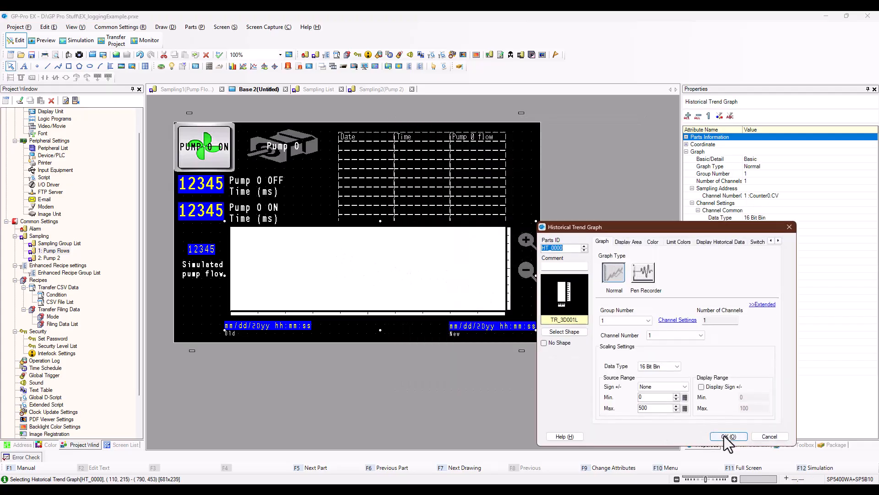
{"action": "left_click", "coordinate": [728, 436]}
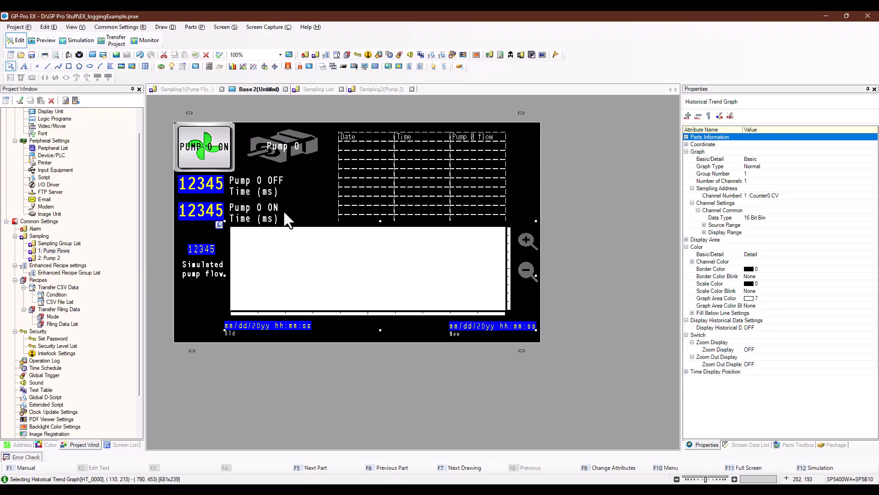